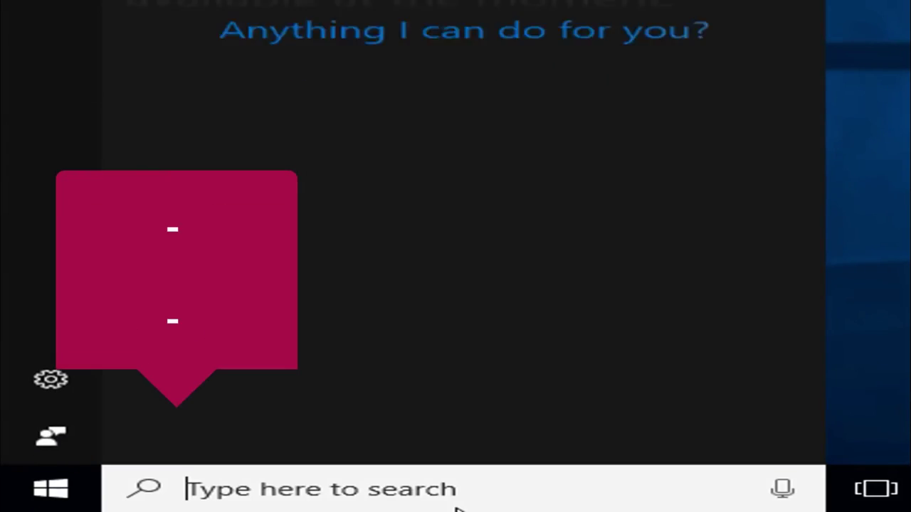
Search Windows for the Services desktop app, open it and maximize its window.
text(s)
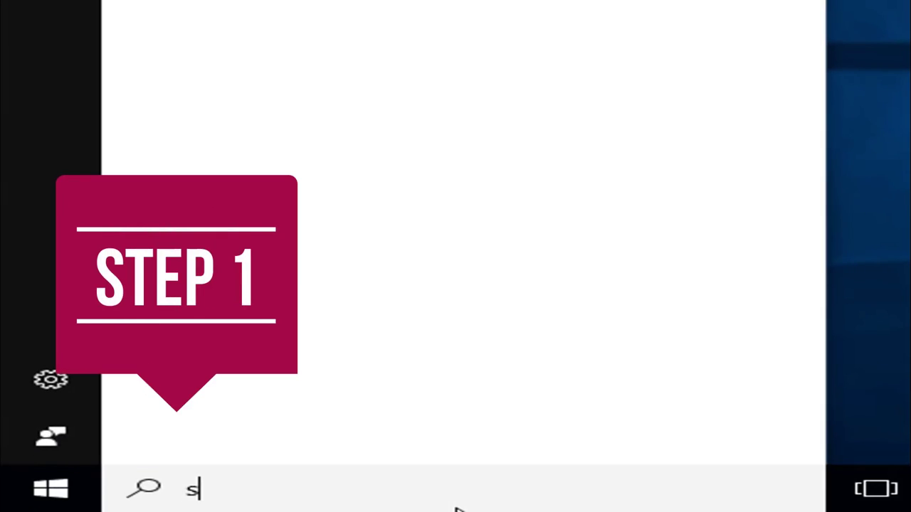
text(ervive)
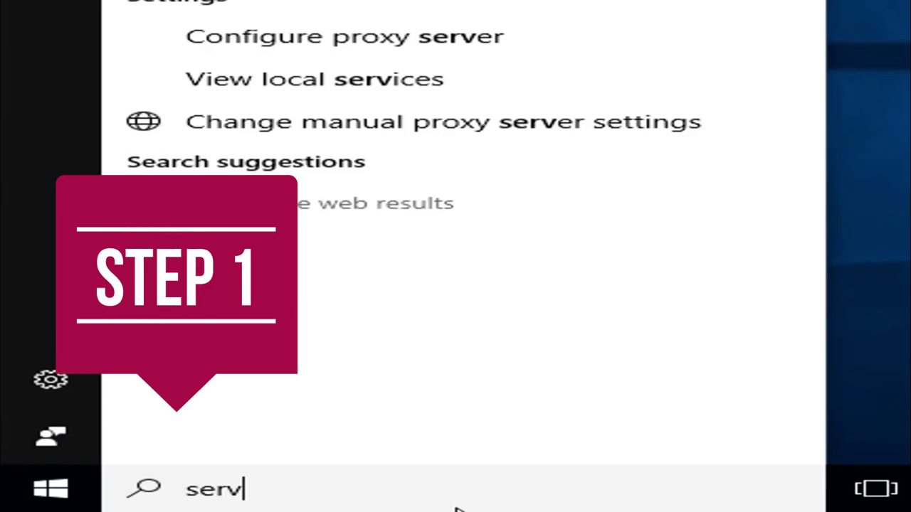
text(s)
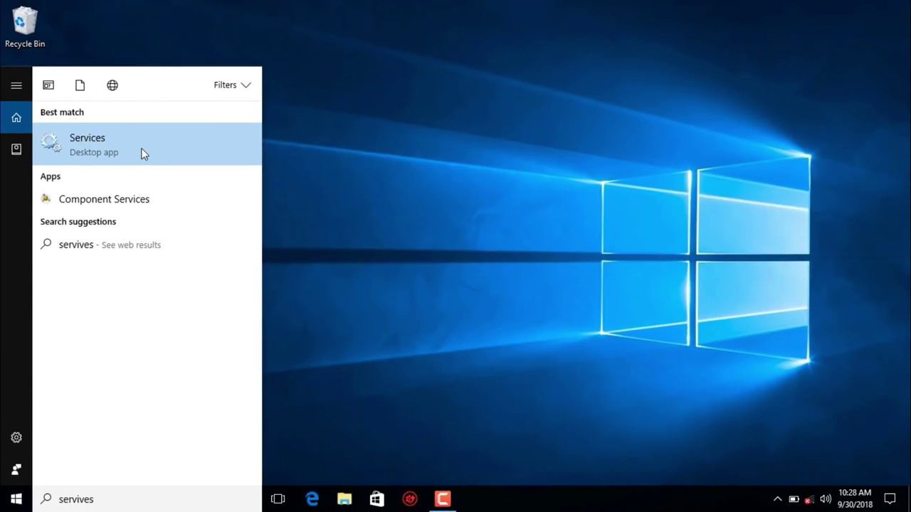
click(128, 151)
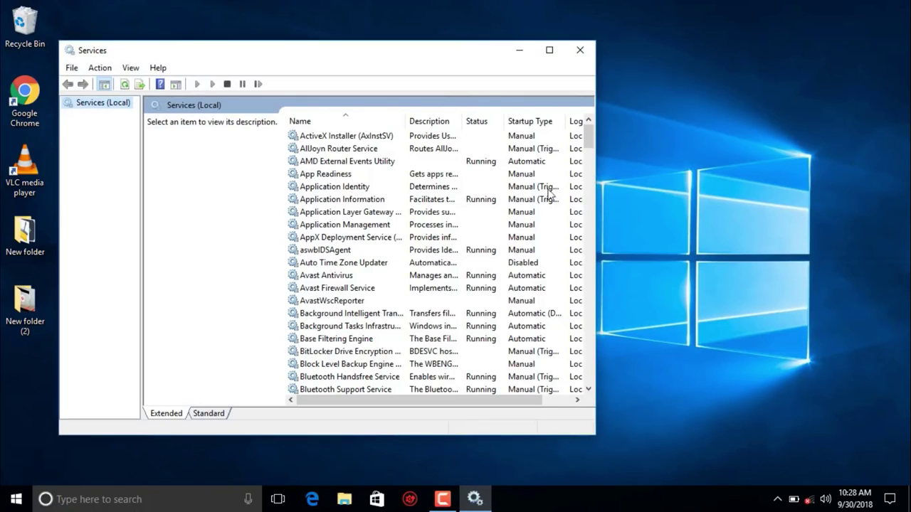
click(549, 50)
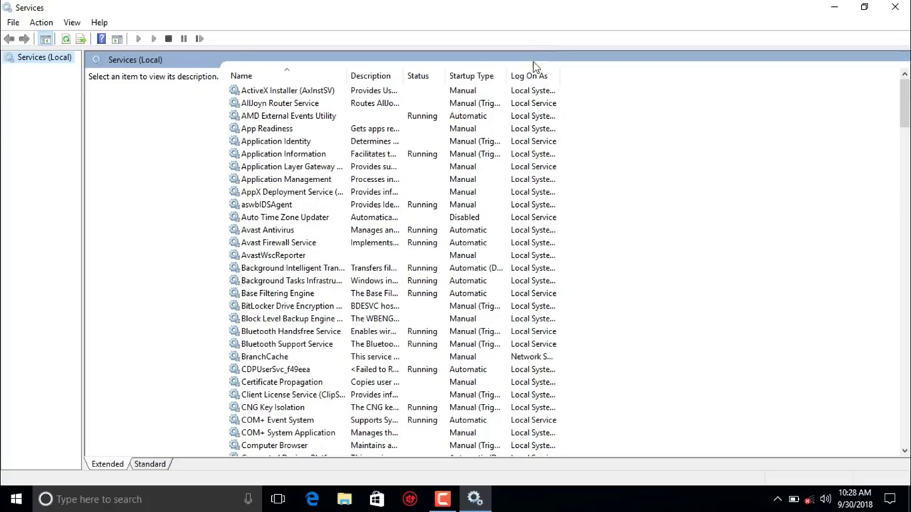
Open the properties of Bluetooth Support Service and set its startup type to Automatic.
click(249, 333)
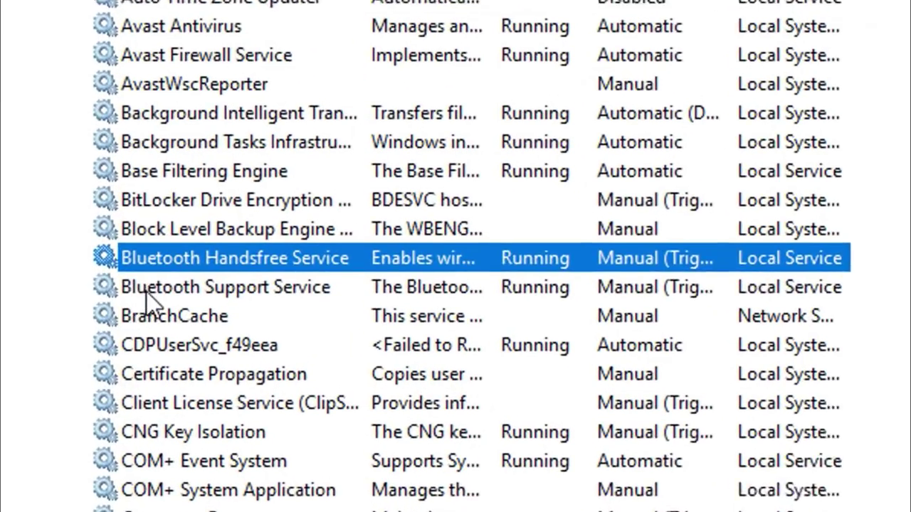
click(259, 346)
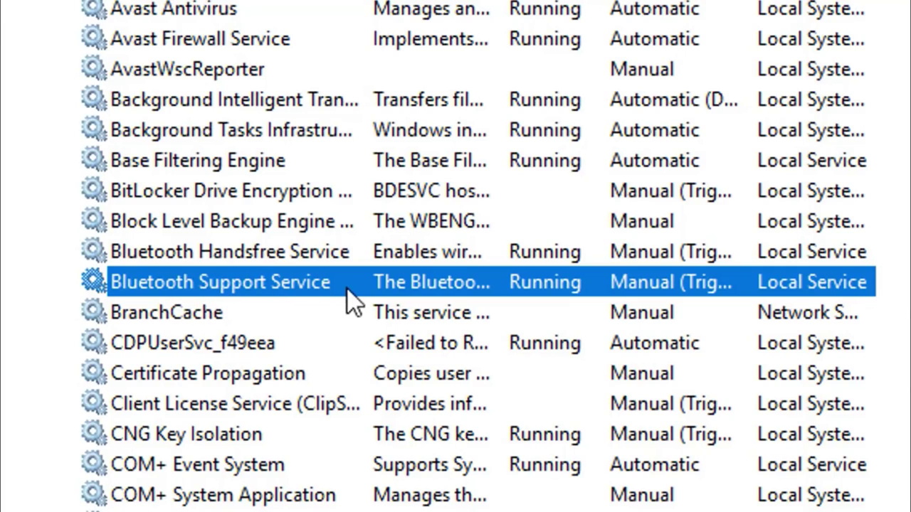
right_click(313, 305)
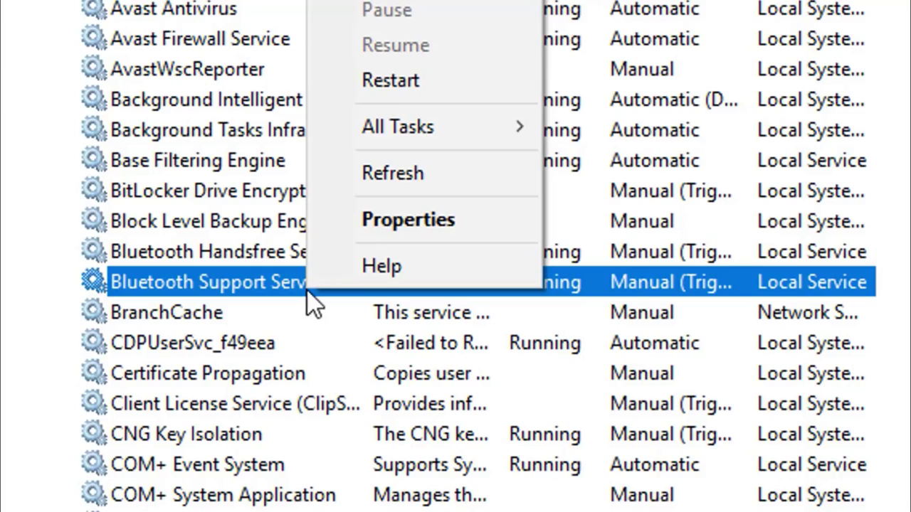
click(376, 220)
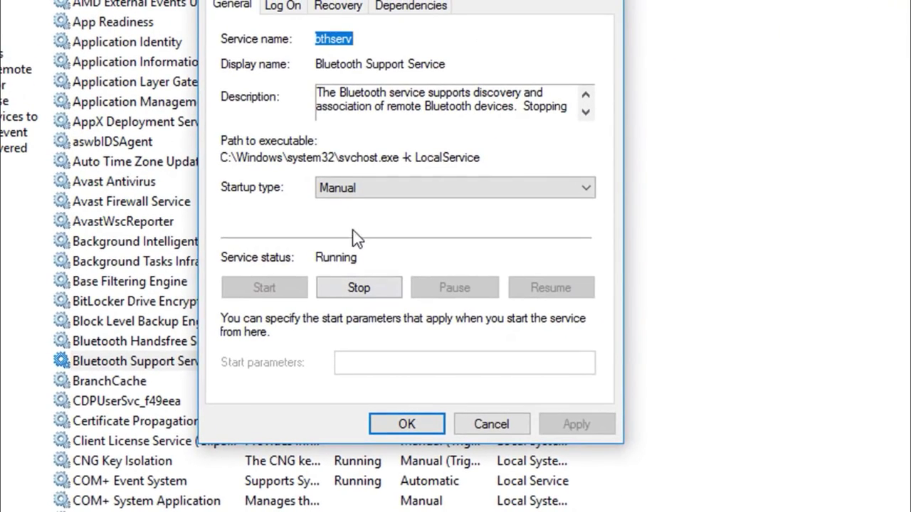
click(384, 193)
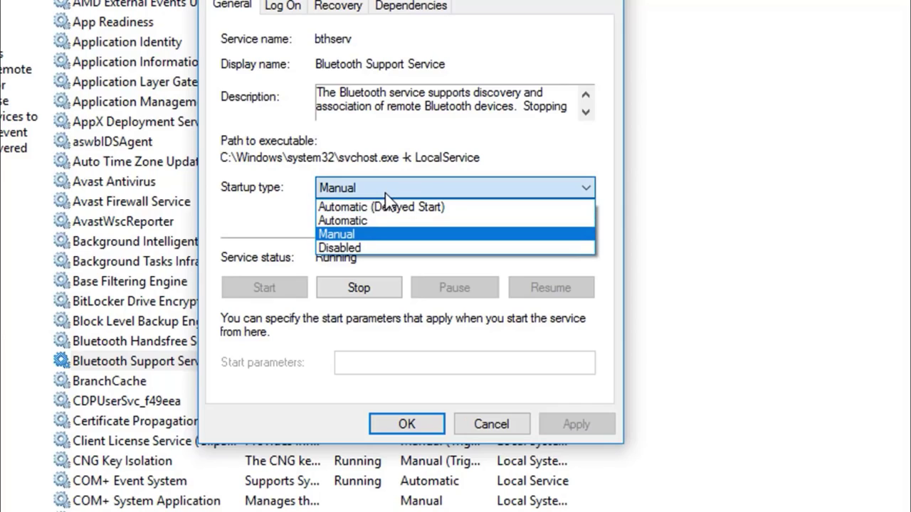
click(360, 222)
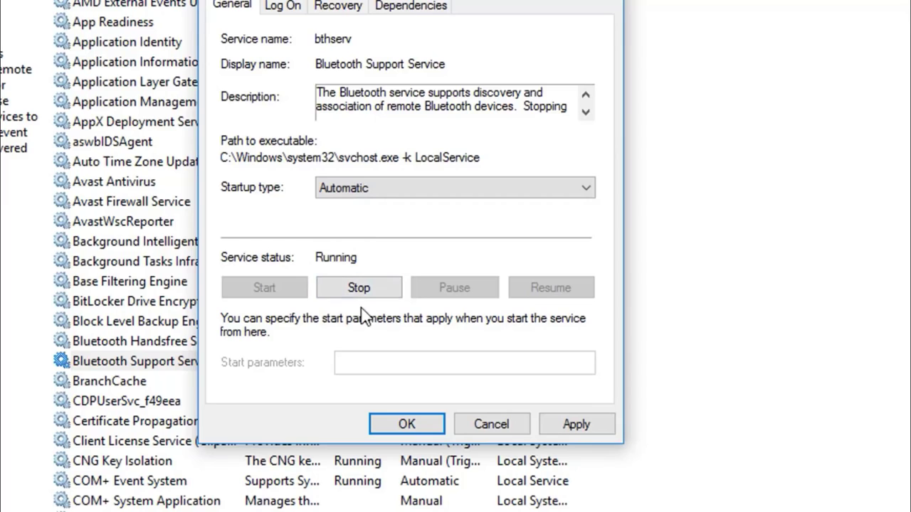
Stop Bluetooth Support Service, start it again with startup type Automatic, and apply the properties.
click(334, 292)
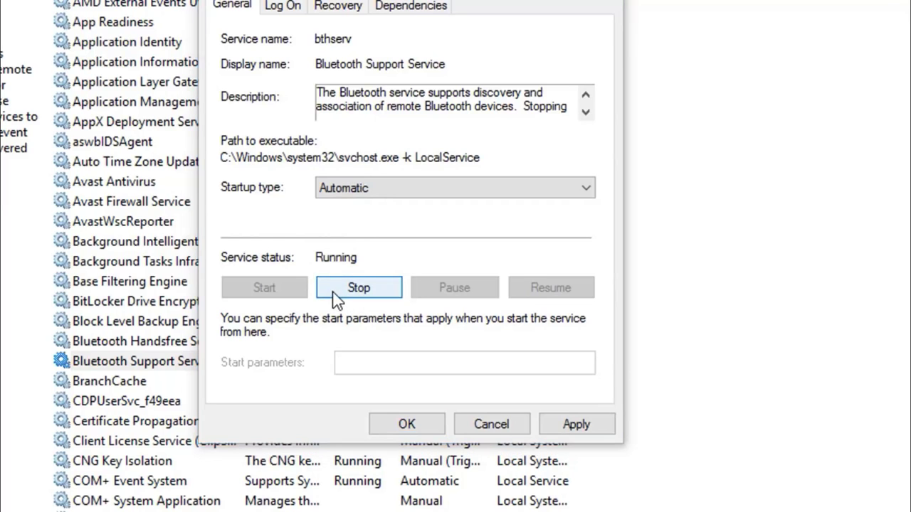
click(453, 333)
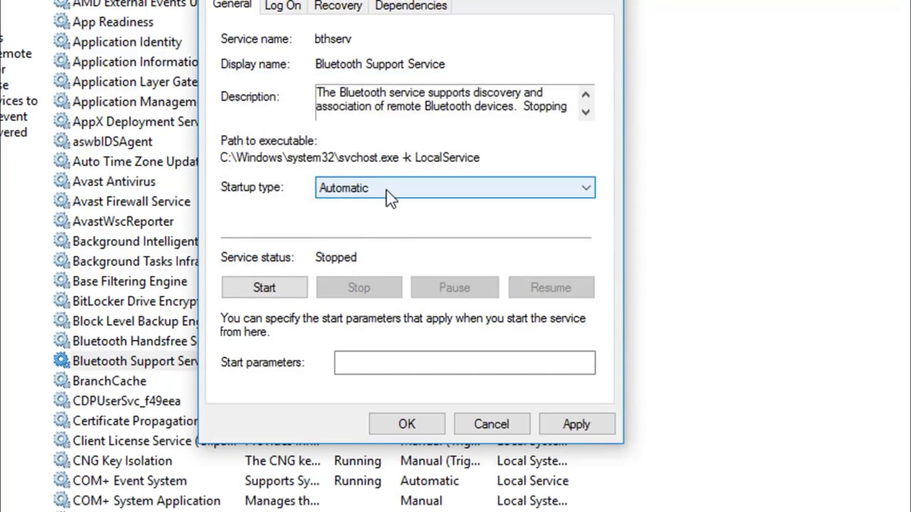
click(379, 196)
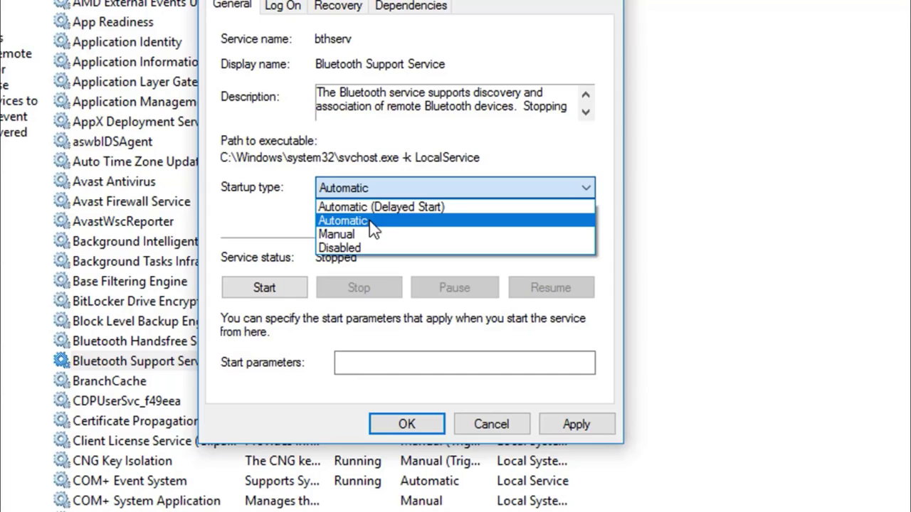
click(373, 222)
click(275, 295)
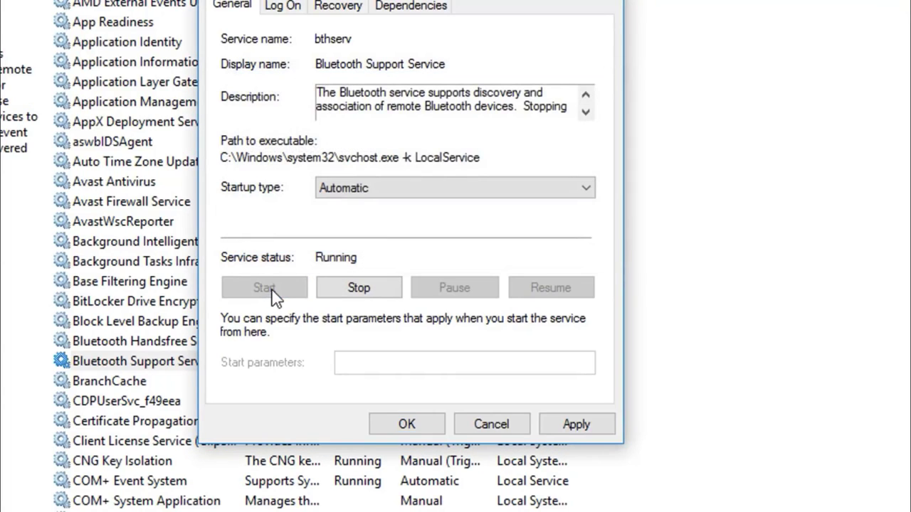
click(583, 430)
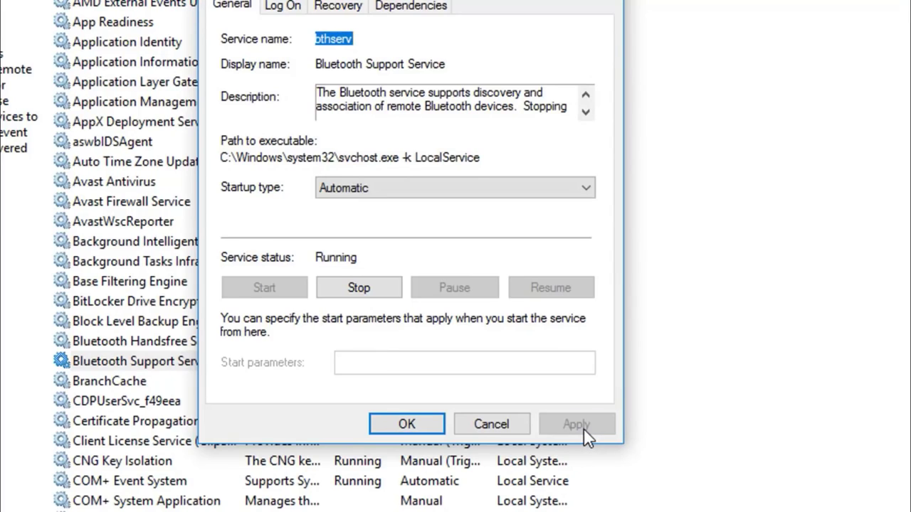
click(388, 429)
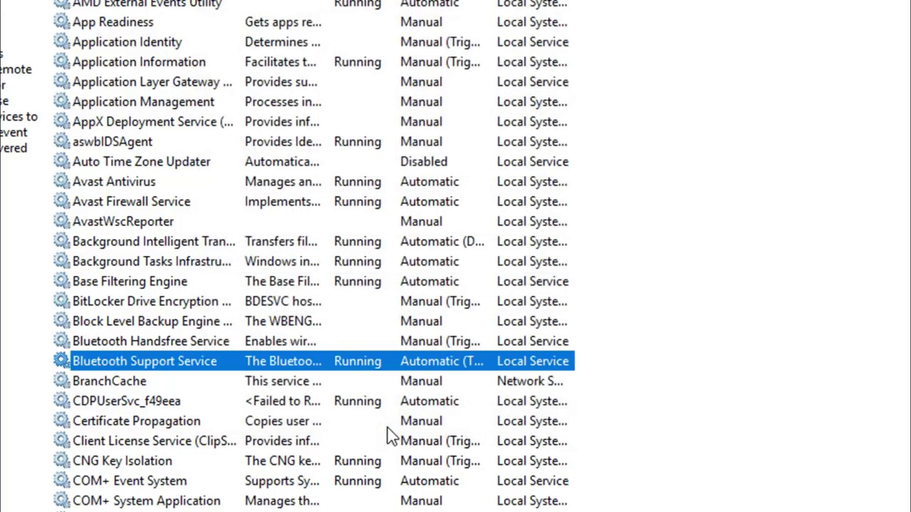
Restart Bluetooth Support Service from the services list and close the Services window.
right_click(228, 368)
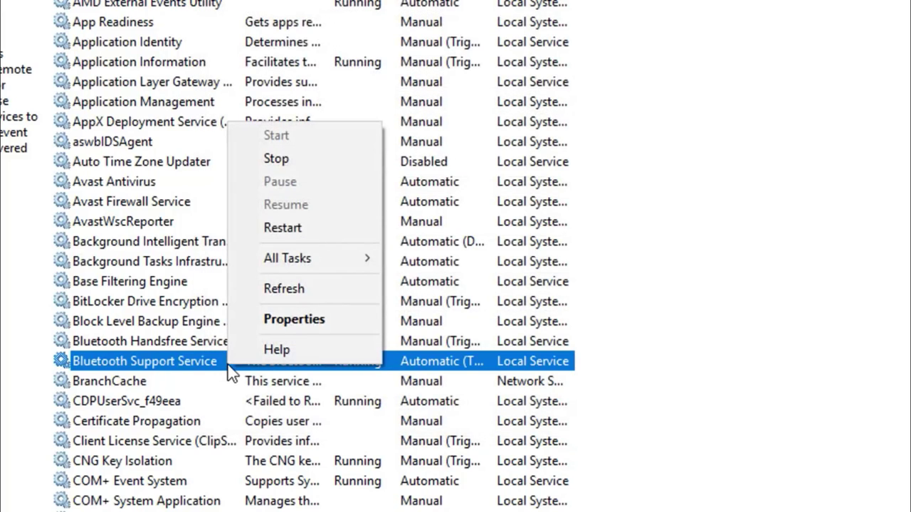
click(279, 237)
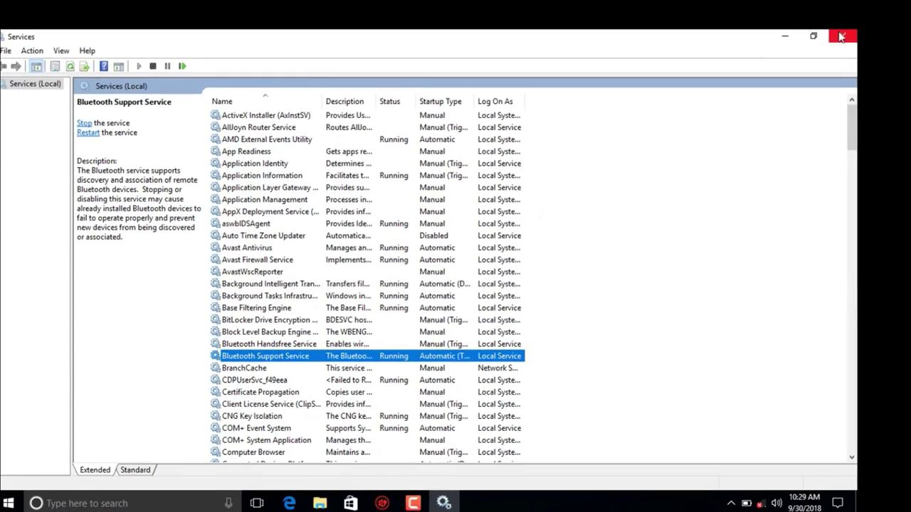
click(841, 36)
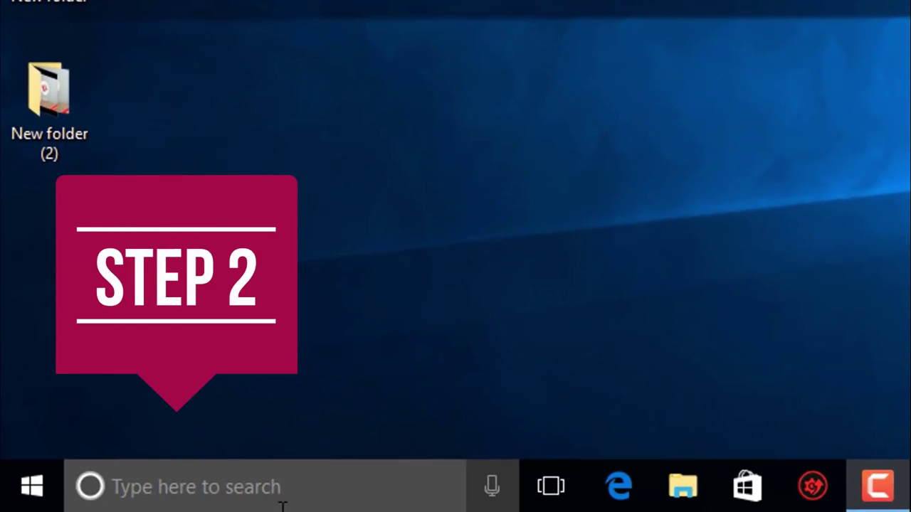
Search Windows for "troubleshoot" and open the Troubleshooting settings.
click(179, 502)
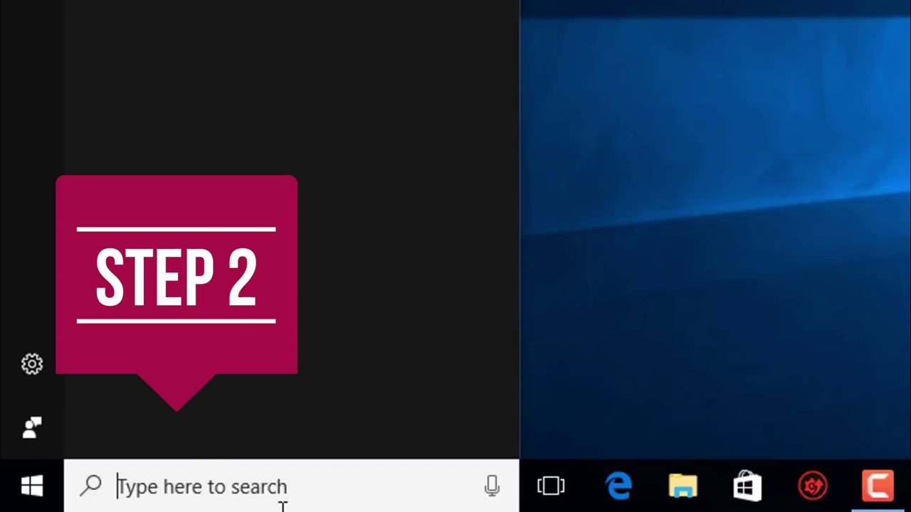
text(tro)
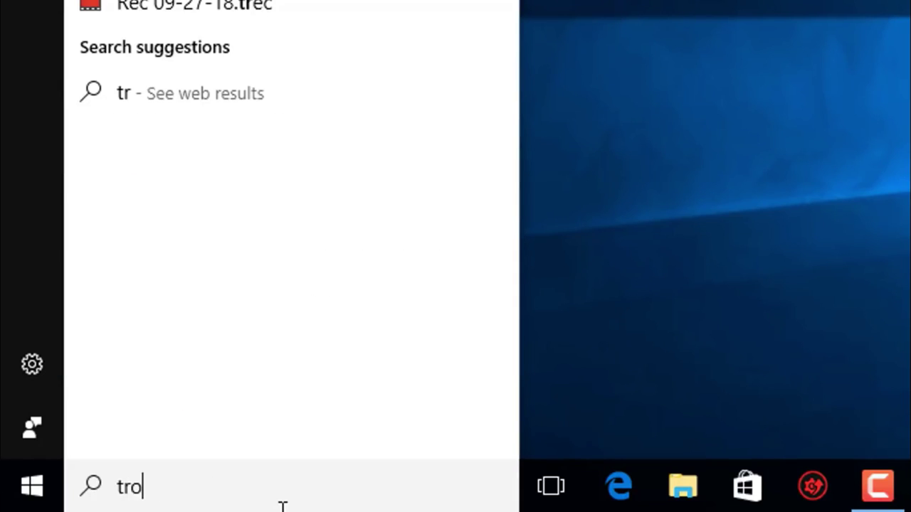
text(ubl)
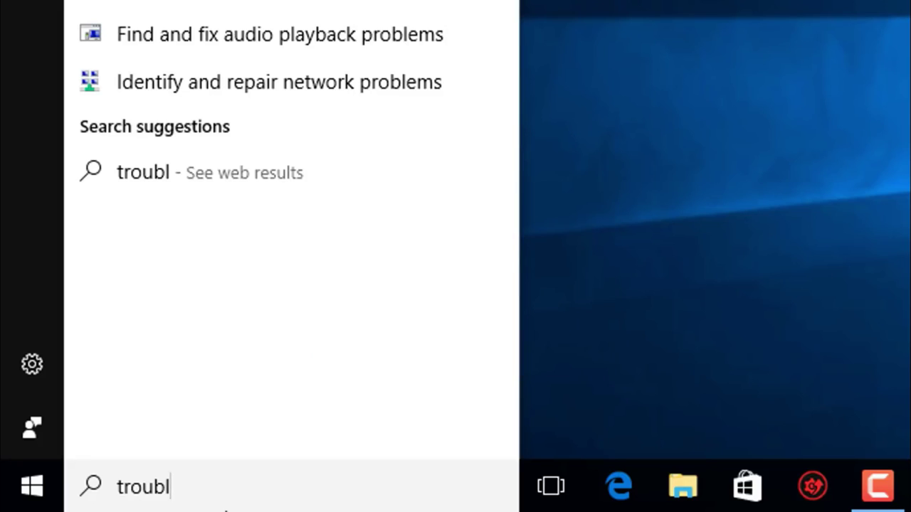
text(eshoo)
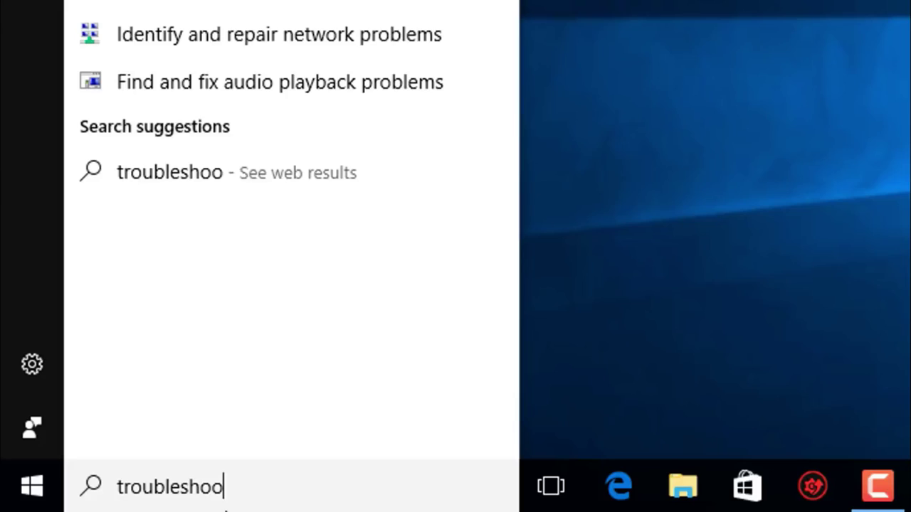
text(t)
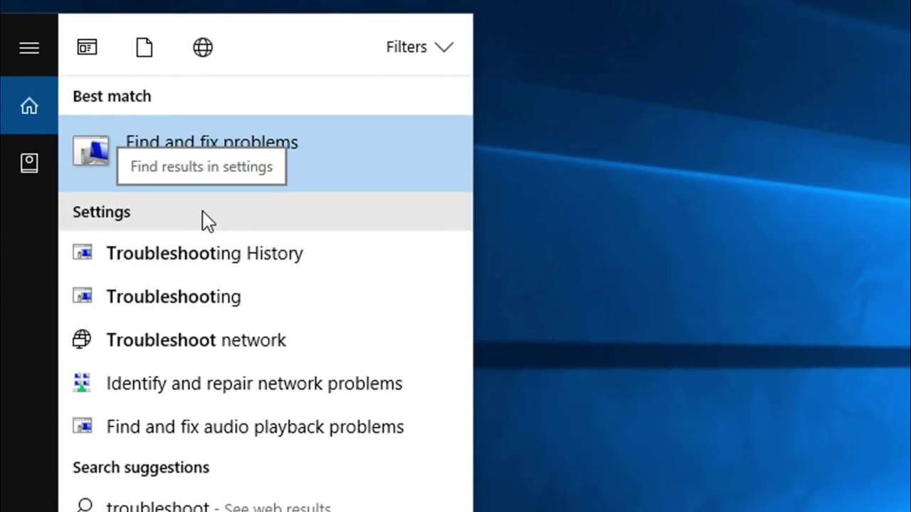
click(187, 310)
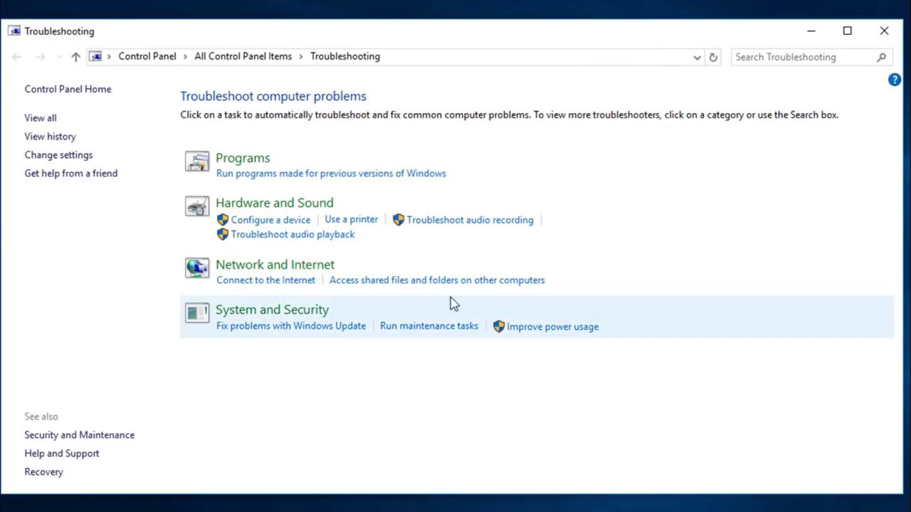
Run the Hardware and Devices troubleshooter from the Hardware and Sound category.
click(329, 206)
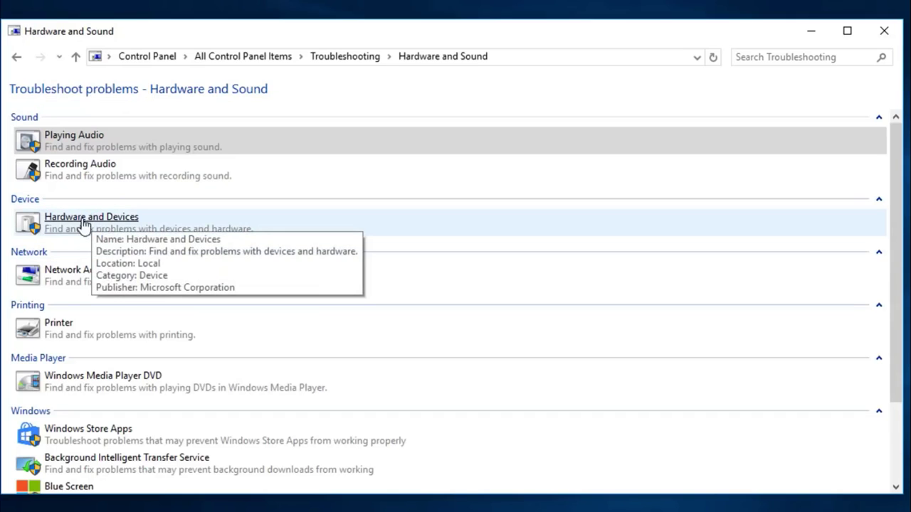
click(105, 221)
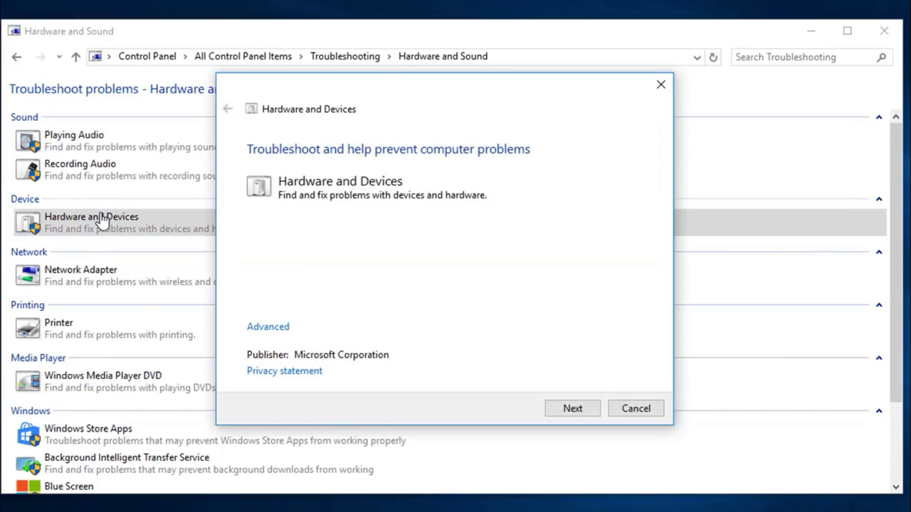
click(574, 409)
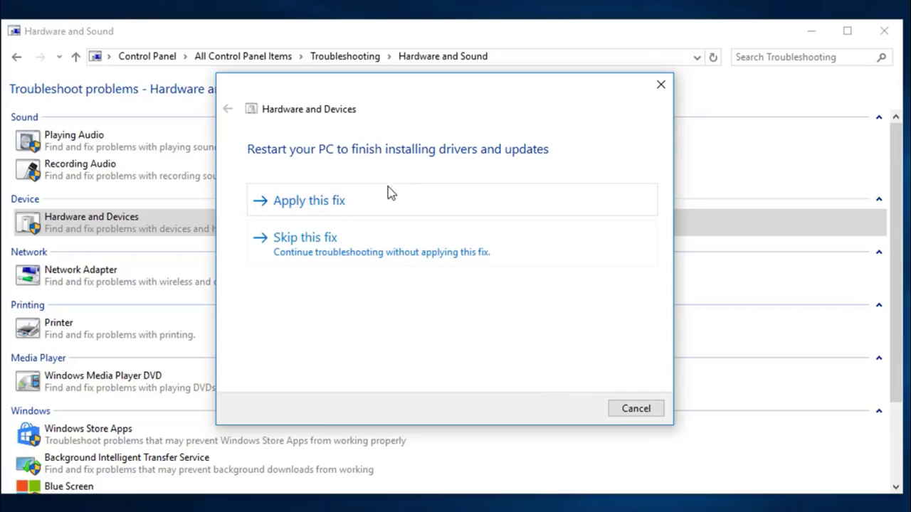
Apply the PC restart fix, enable automatic checking for the newest drivers, and close the troubleshooter and its parent window.
click(328, 208)
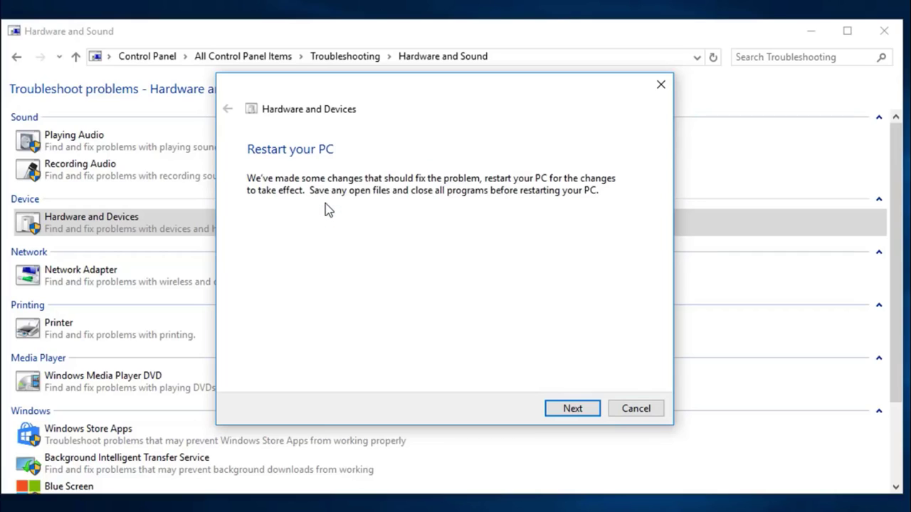
click(592, 410)
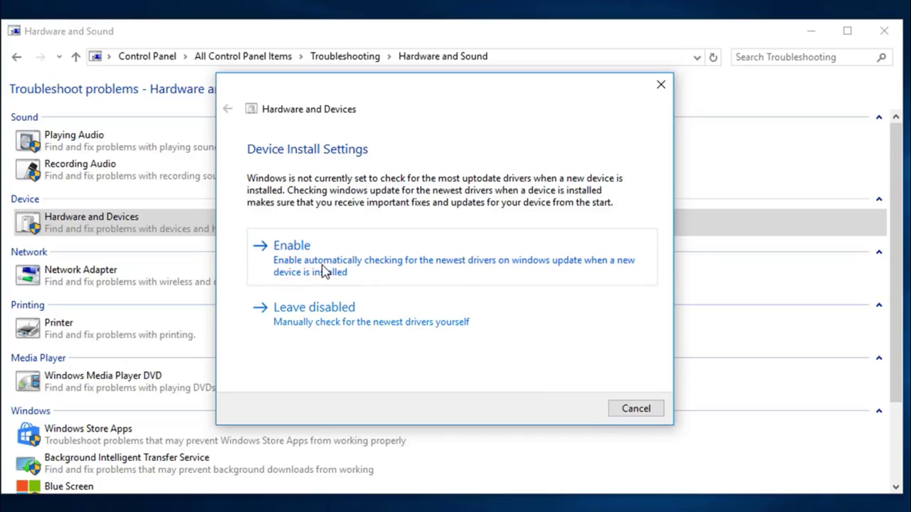
click(324, 273)
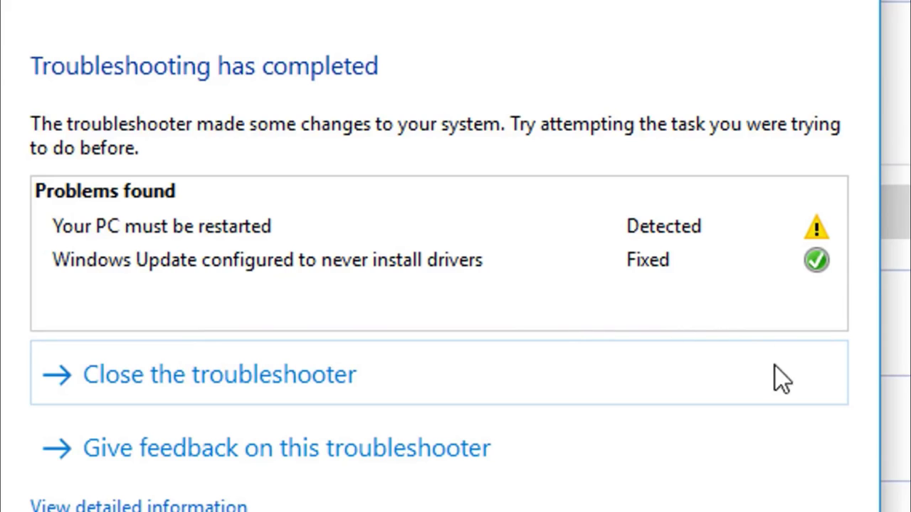
click(675, 469)
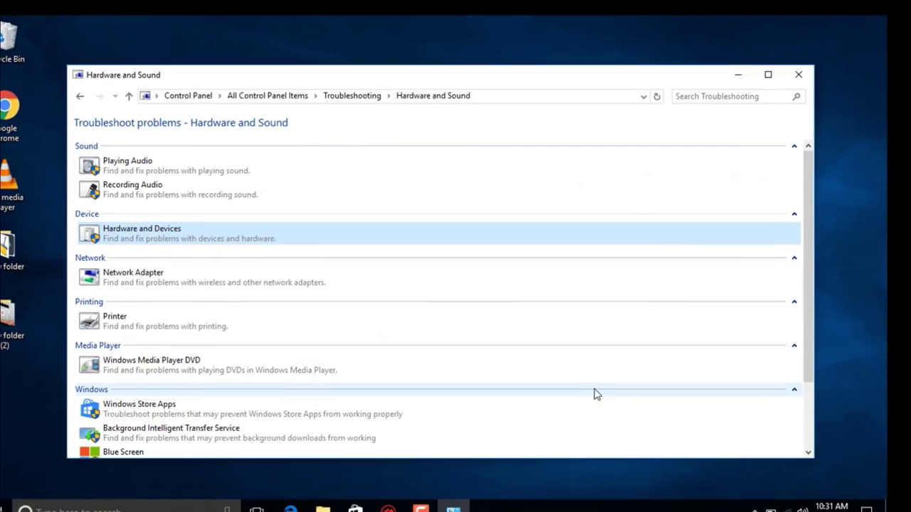
click(798, 75)
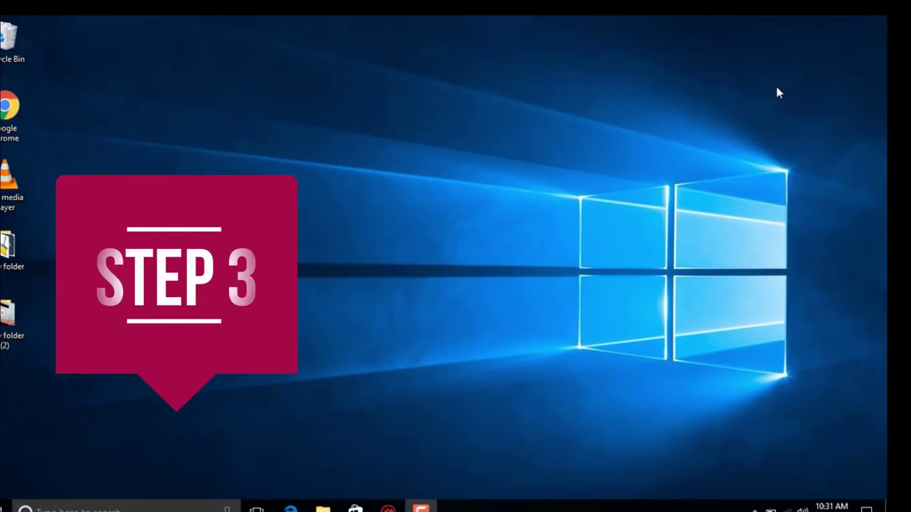
Search Windows for "device manager" and open Device Manager.
click(72, 510)
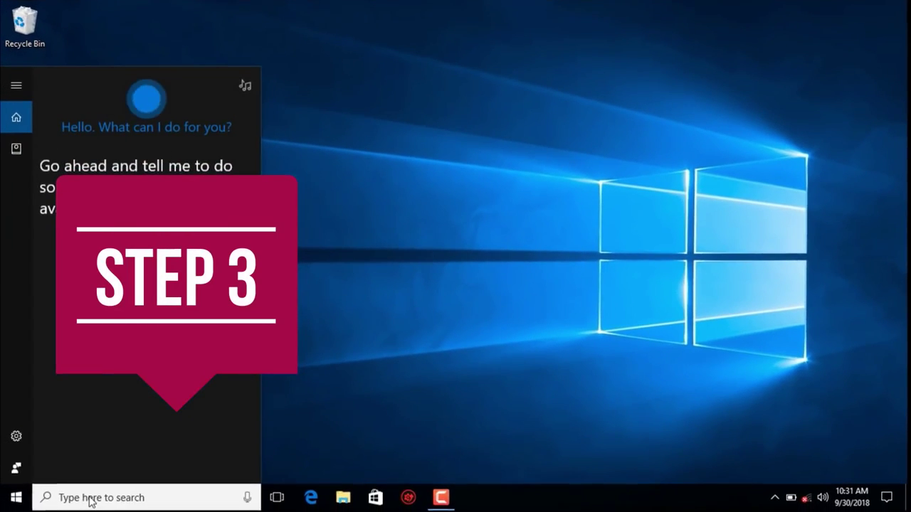
text(devic)
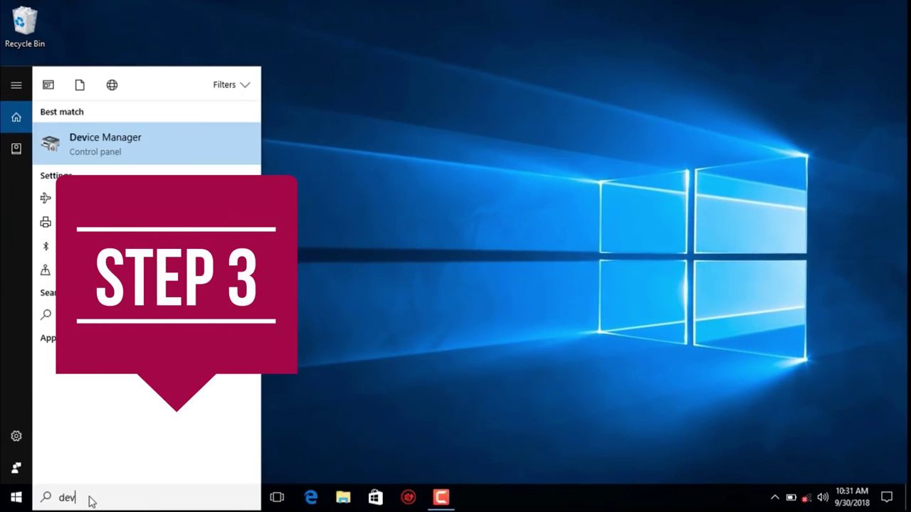
text(e m)
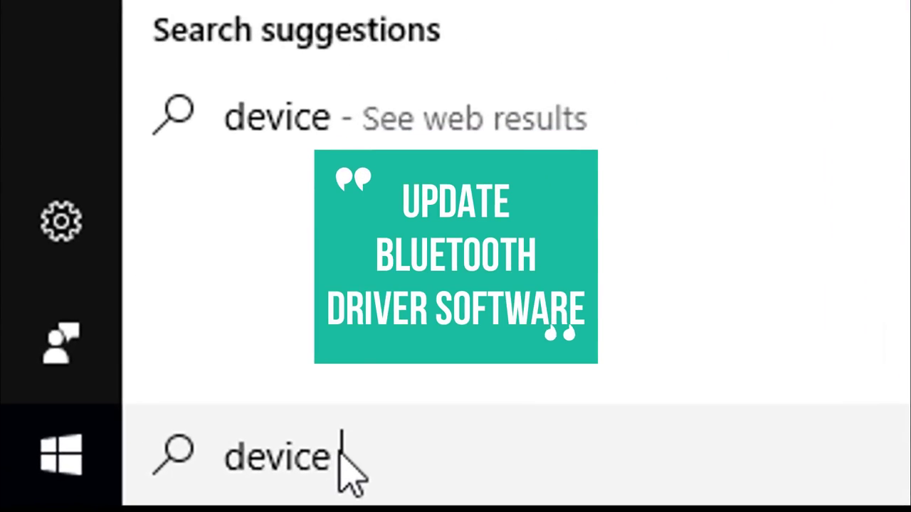
text(ana)
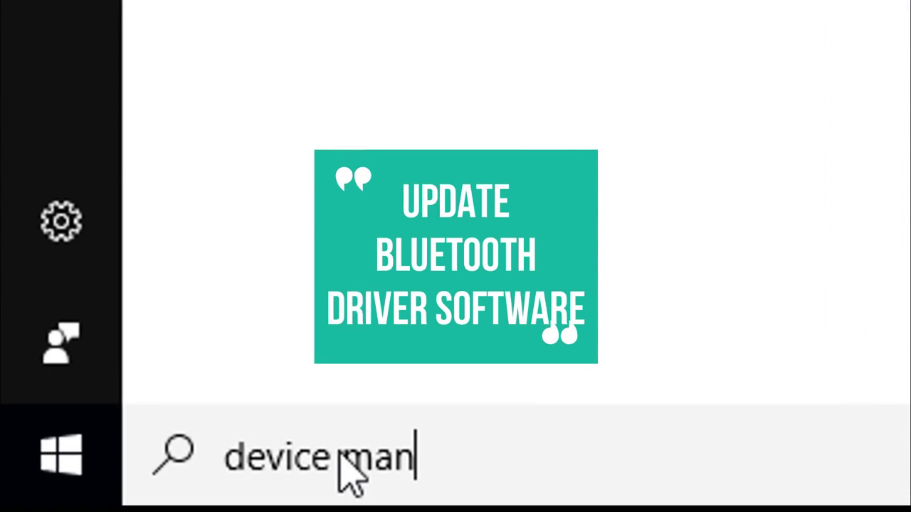
text(ger)
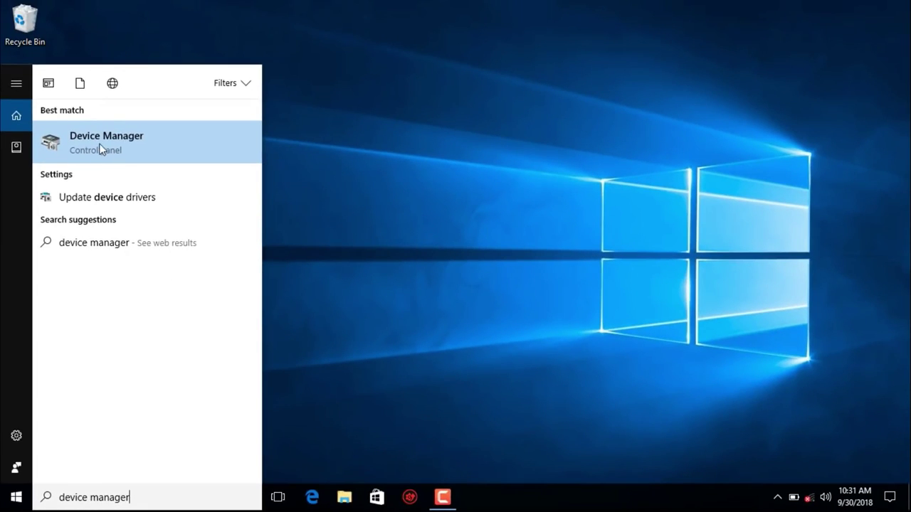
click(110, 146)
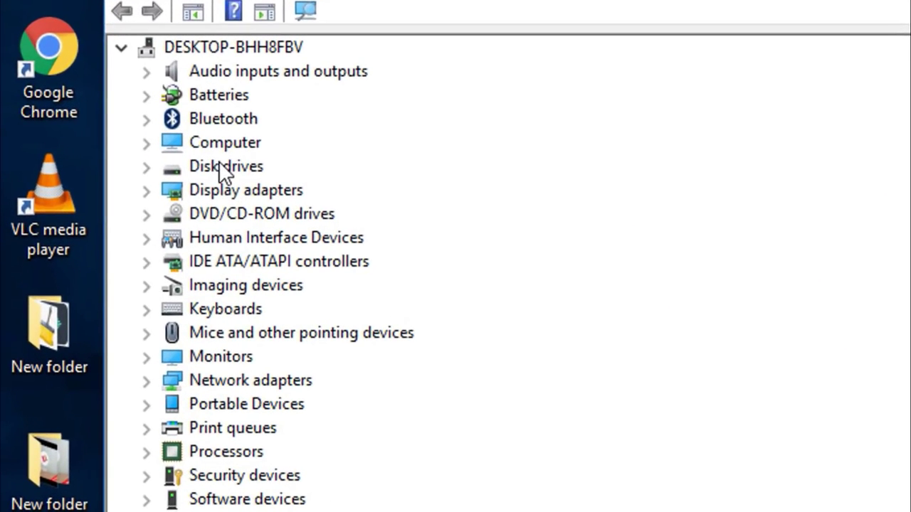
Expand the Bluetooth category and display the driver properties of the Realtek Bluetooth 4.0 Adapter.
click(146, 119)
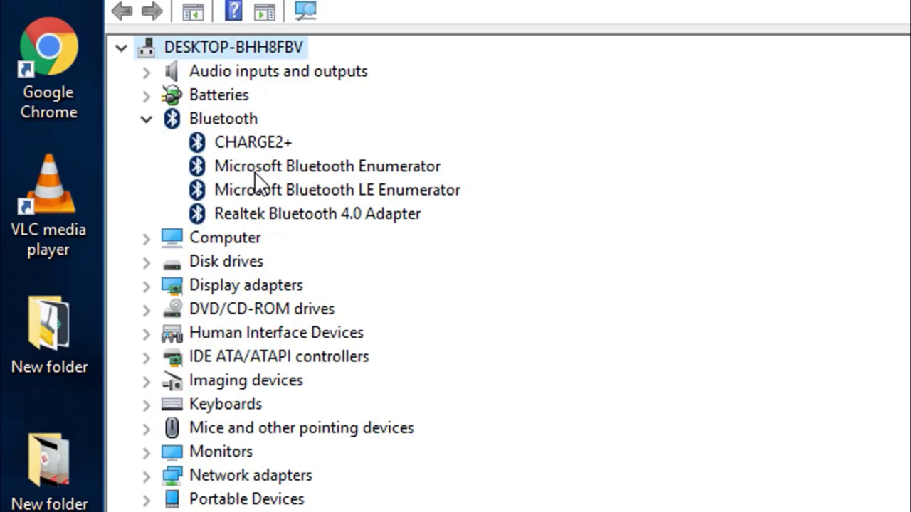
right_click(275, 222)
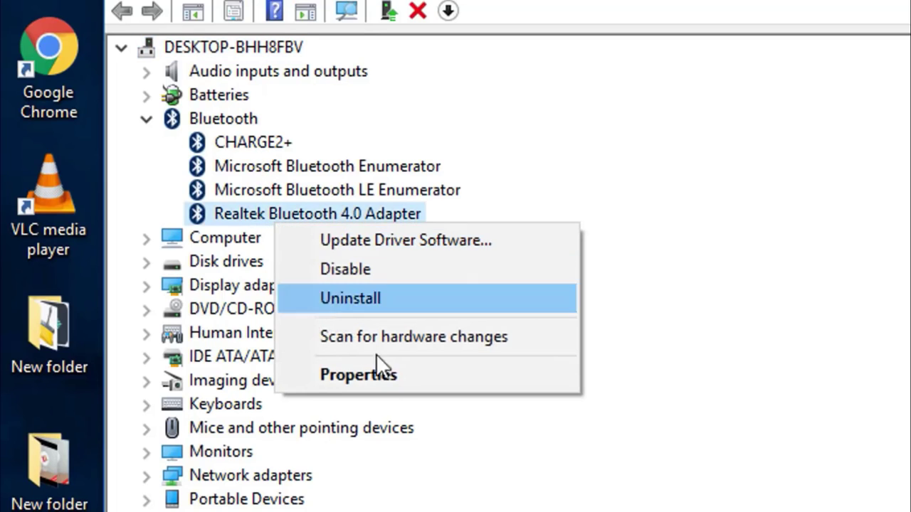
click(385, 374)
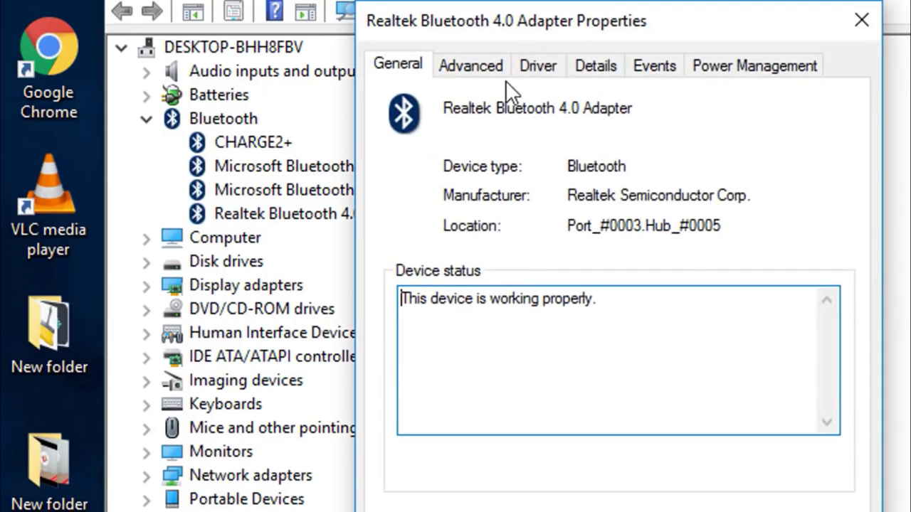
click(542, 66)
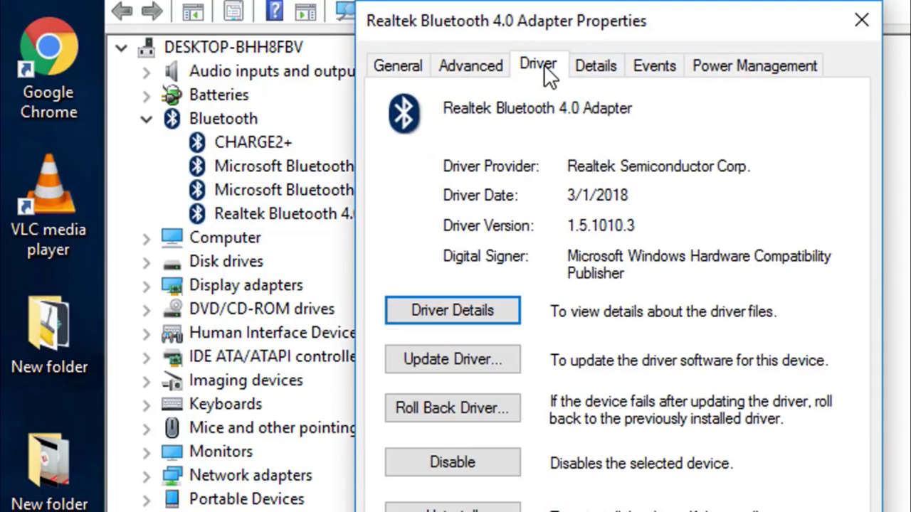
Update the Realtek Bluetooth 4.0 Adapter's driver by searching automatically for updated driver software, and close the open windows.
click(446, 366)
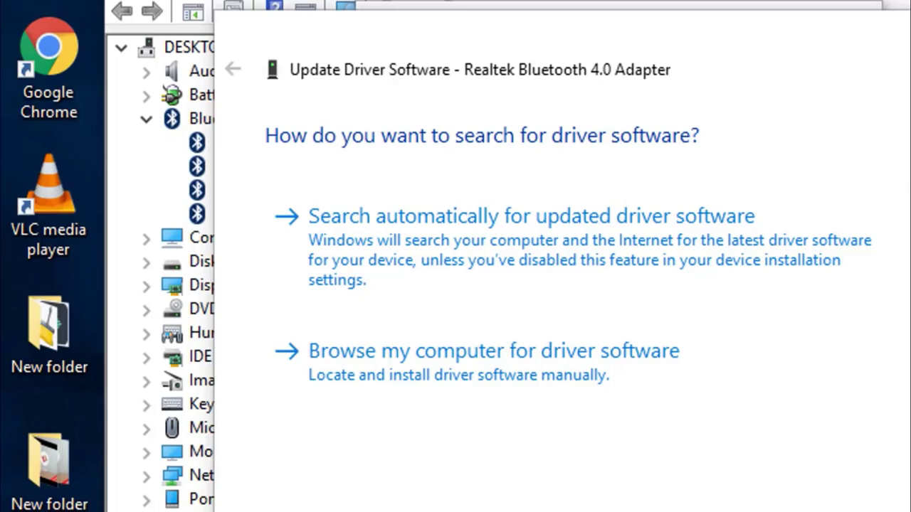
click(481, 260)
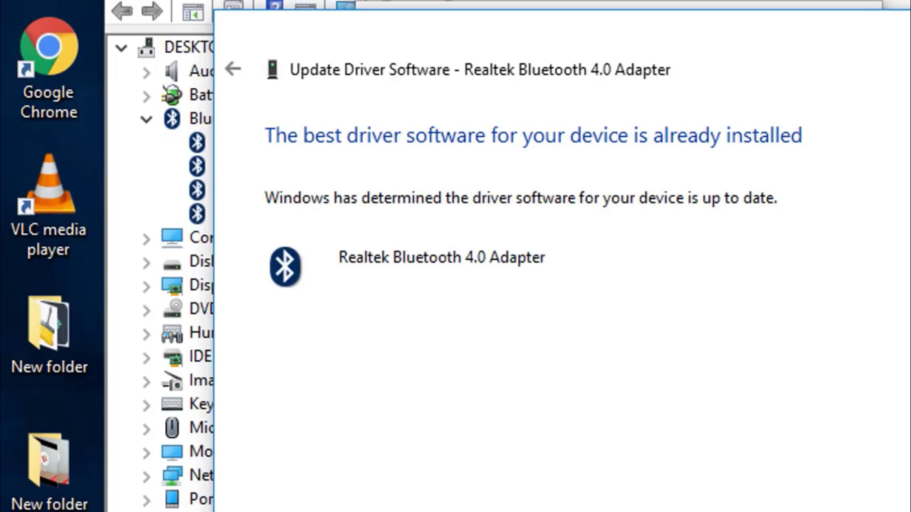
key(Escape)
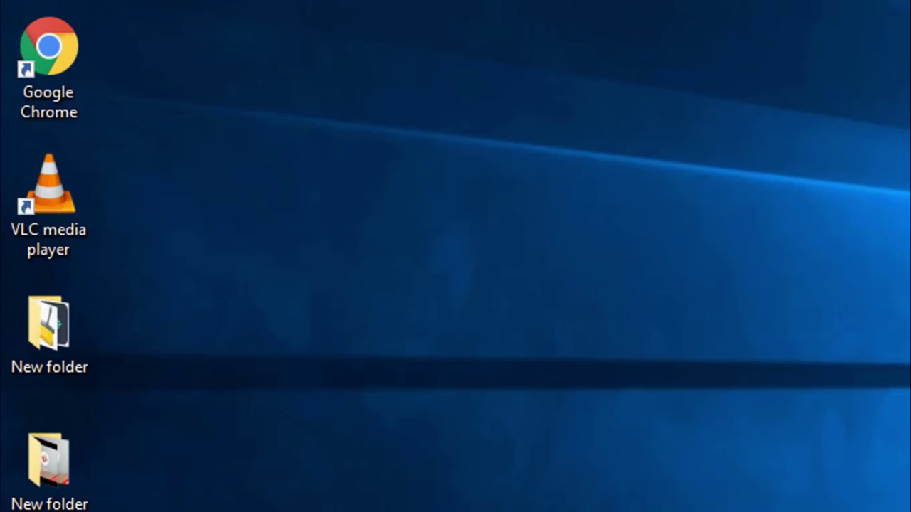
Display the computer's power options to locate Restart and dismiss them without choosing one.
key(super)
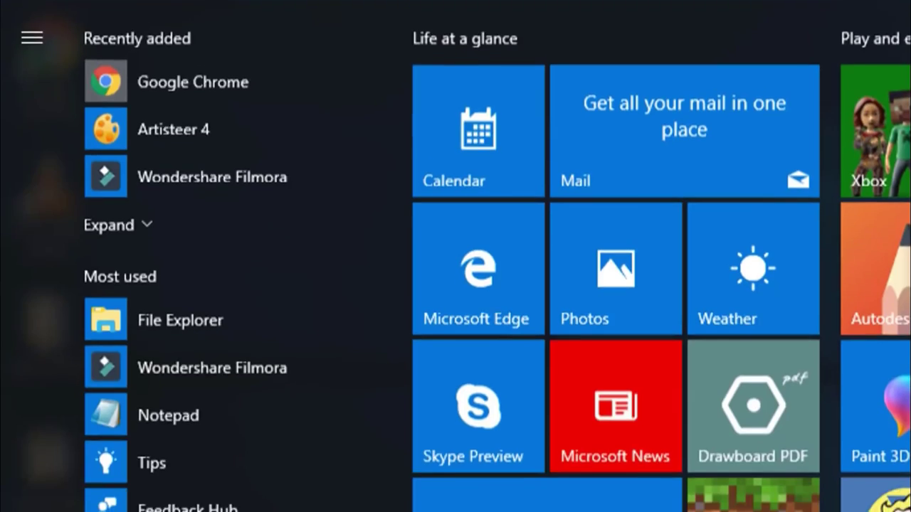
click(15, 470)
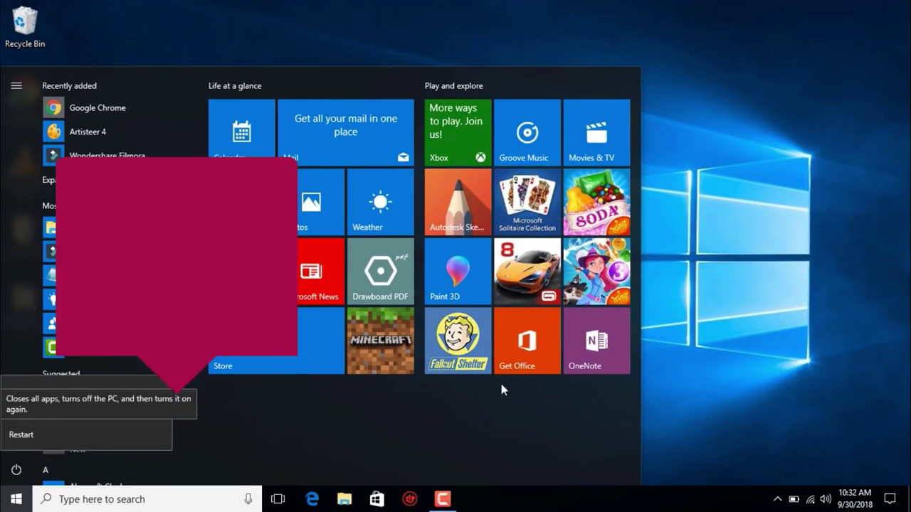
click(716, 305)
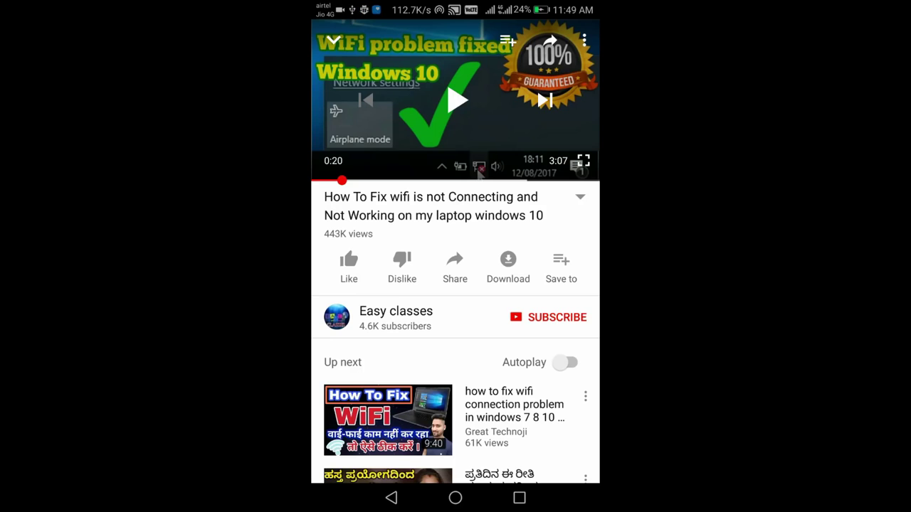
Switch to YouTube on the phone, subscribe to the Easy classes channel and like its Windows 10 wifi video.
click(548, 318)
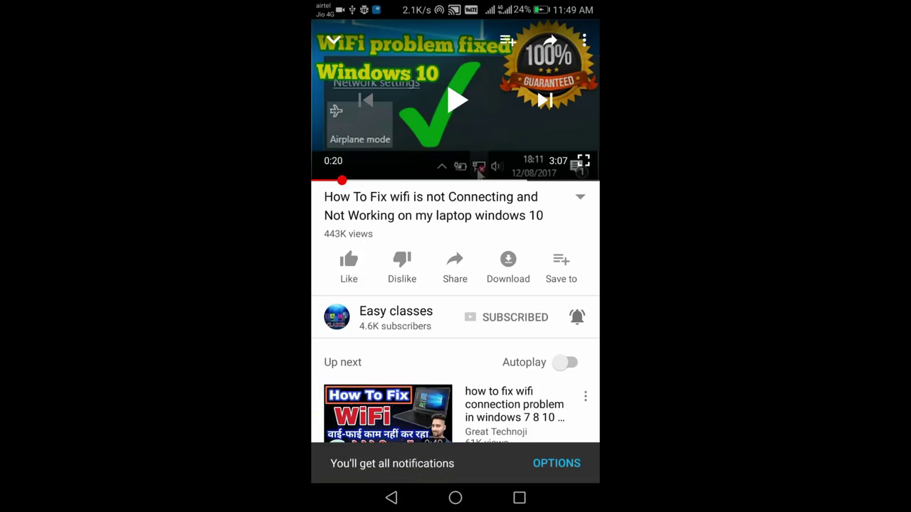
click(349, 263)
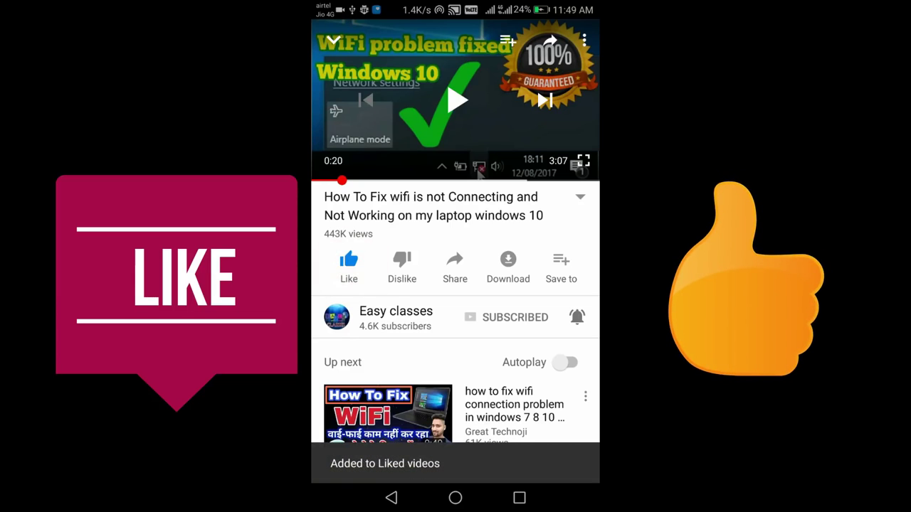
View the apps available for sharing the video's link and return to the video.
click(454, 264)
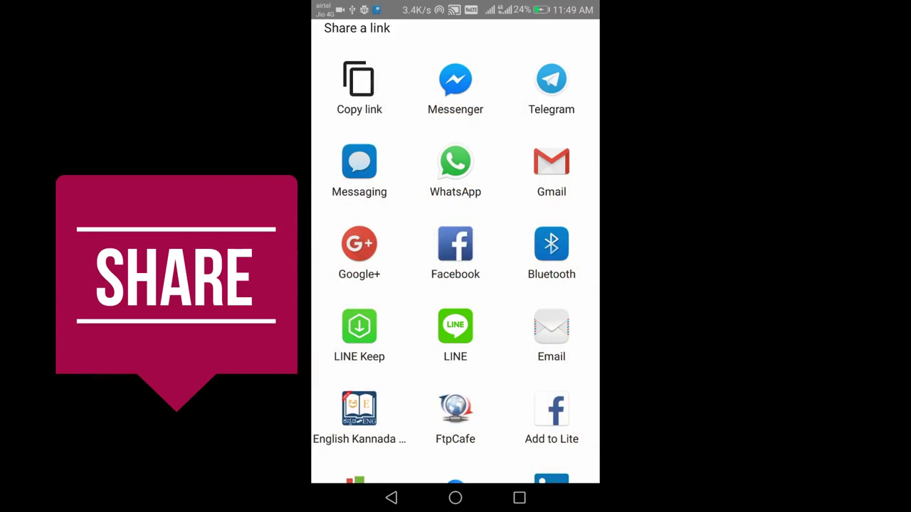
click(391, 498)
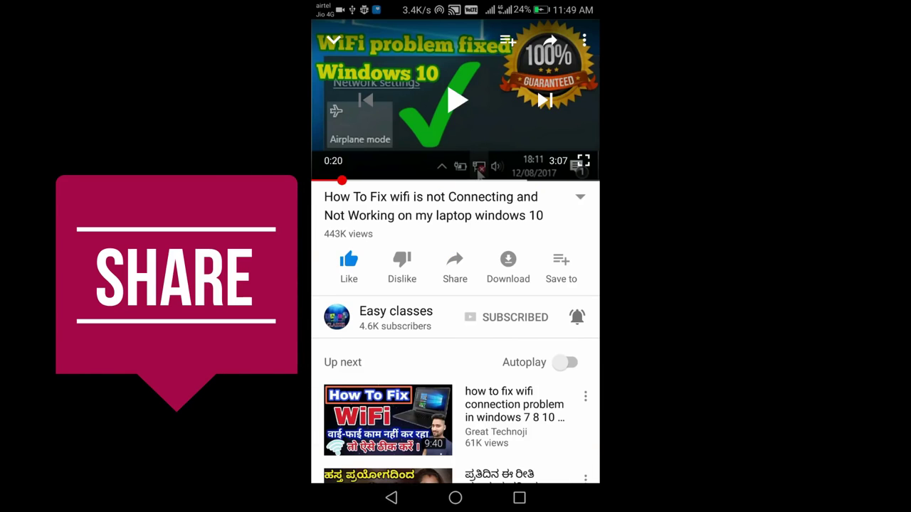